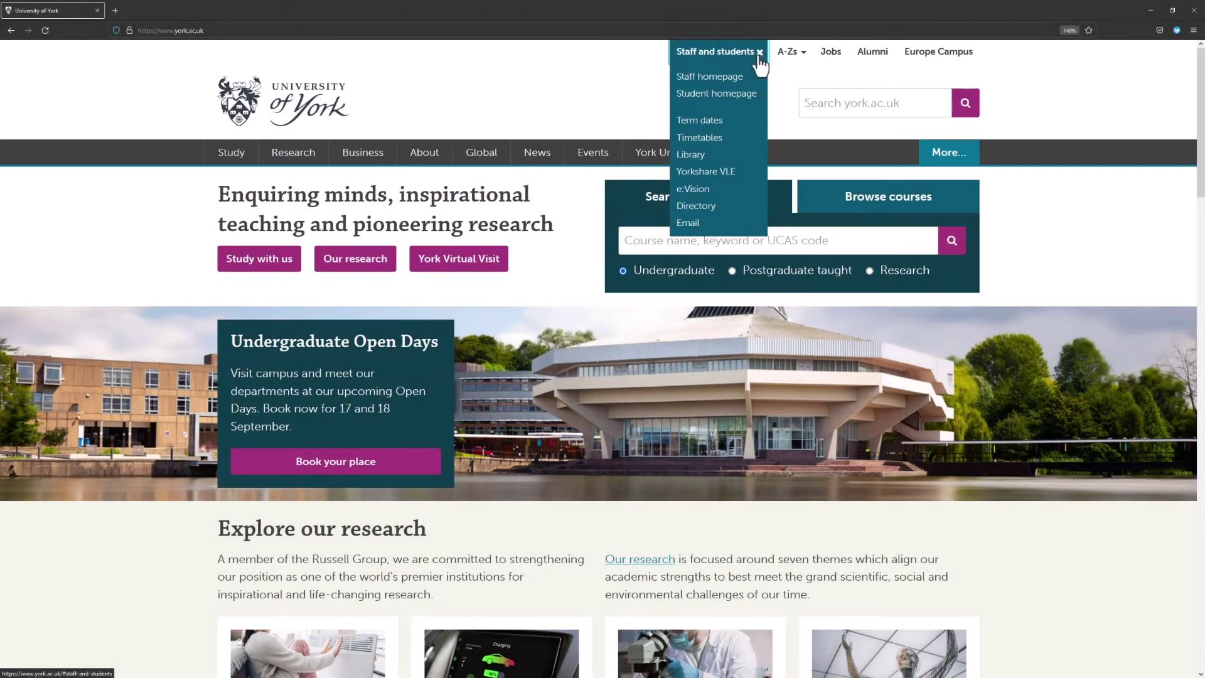
Step: Log in to Yorkshare VLE with the saved username and password and show the Courses list
{"action": "left_click", "coordinate": [726, 170]}
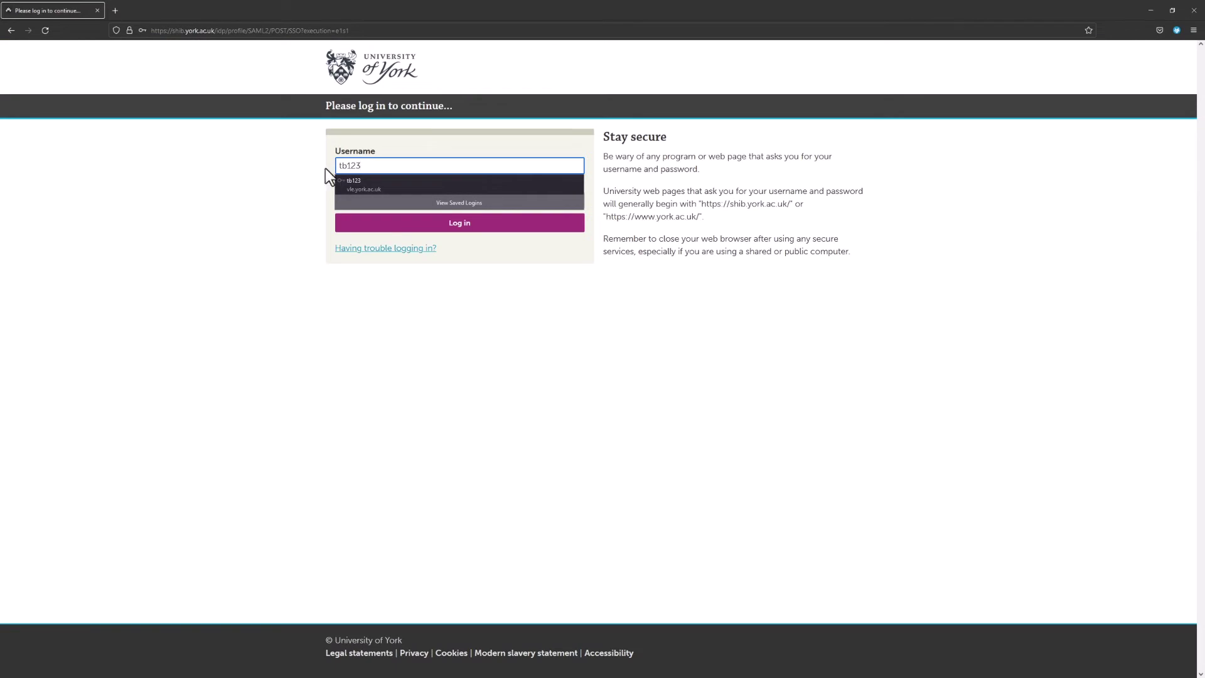
{"action": "left_click", "coordinate": [363, 181]}
{"action": "key", "text": "Tab"}
{"action": "type", "text": "•••••••••••"}
{"action": "left_click", "coordinate": [475, 221]}
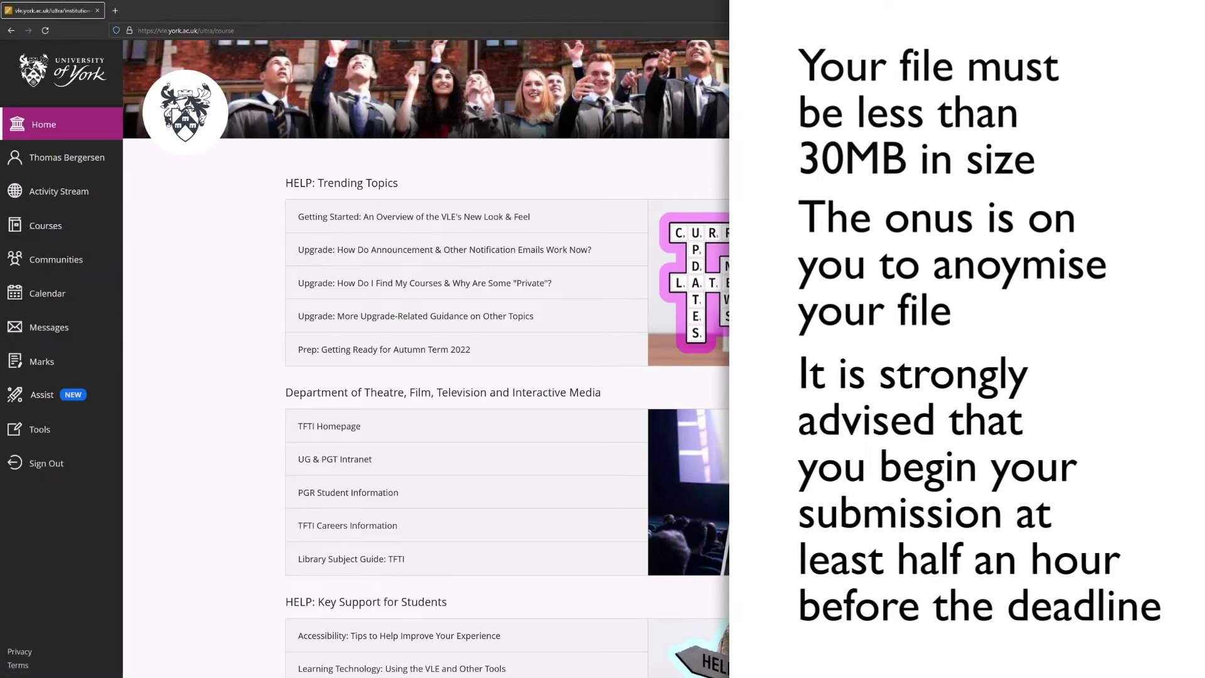
{"action": "left_click", "coordinate": [45, 226]}
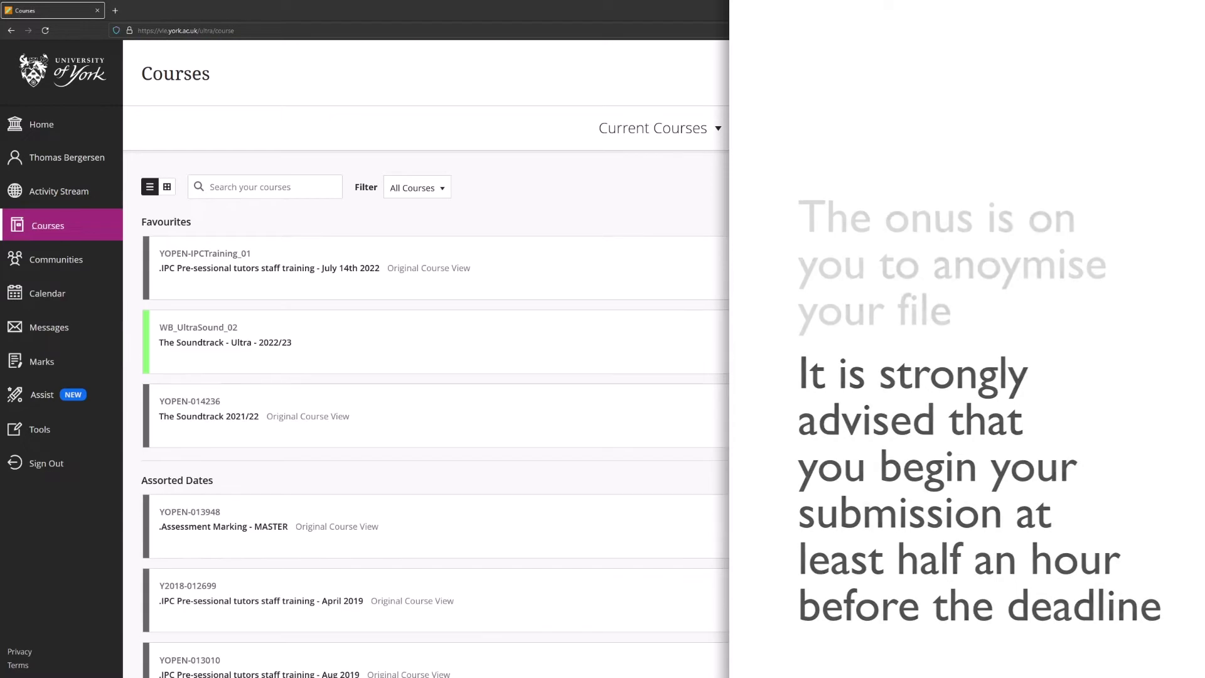
Step: Go from The Soundtrack 2021/22 course's Summative Assignment to the Submit anonymous assignment form
{"action": "left_click", "coordinate": [202, 427]}
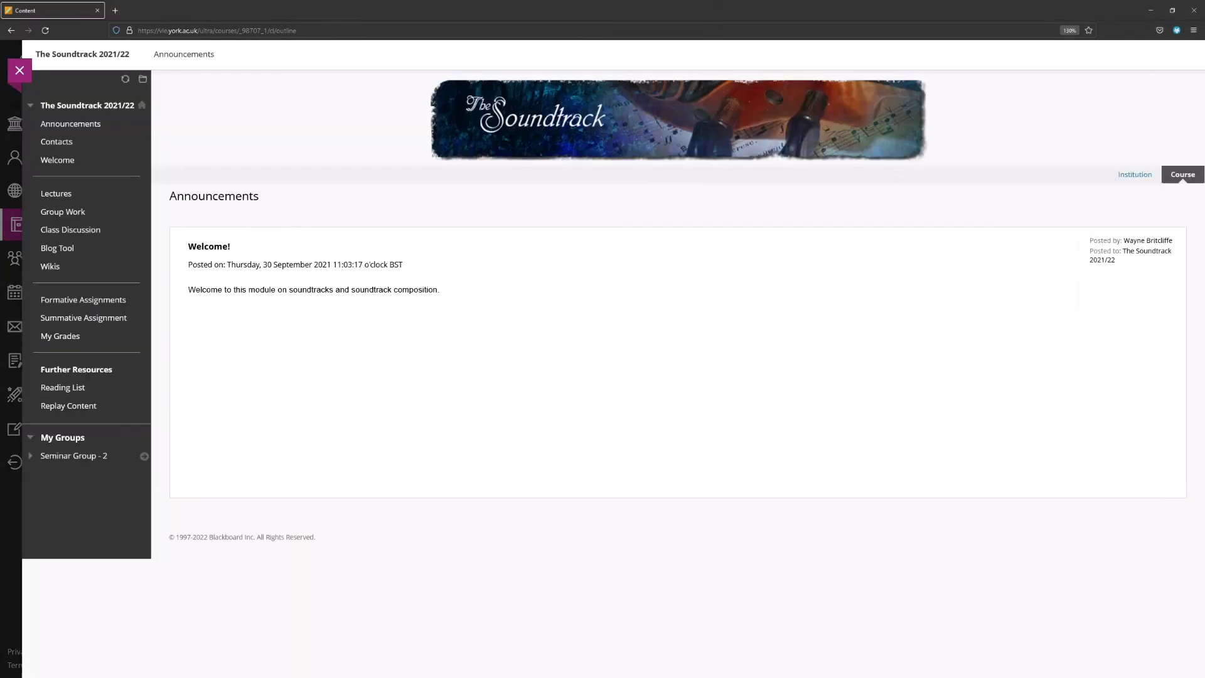
{"action": "left_click", "coordinate": [104, 321]}
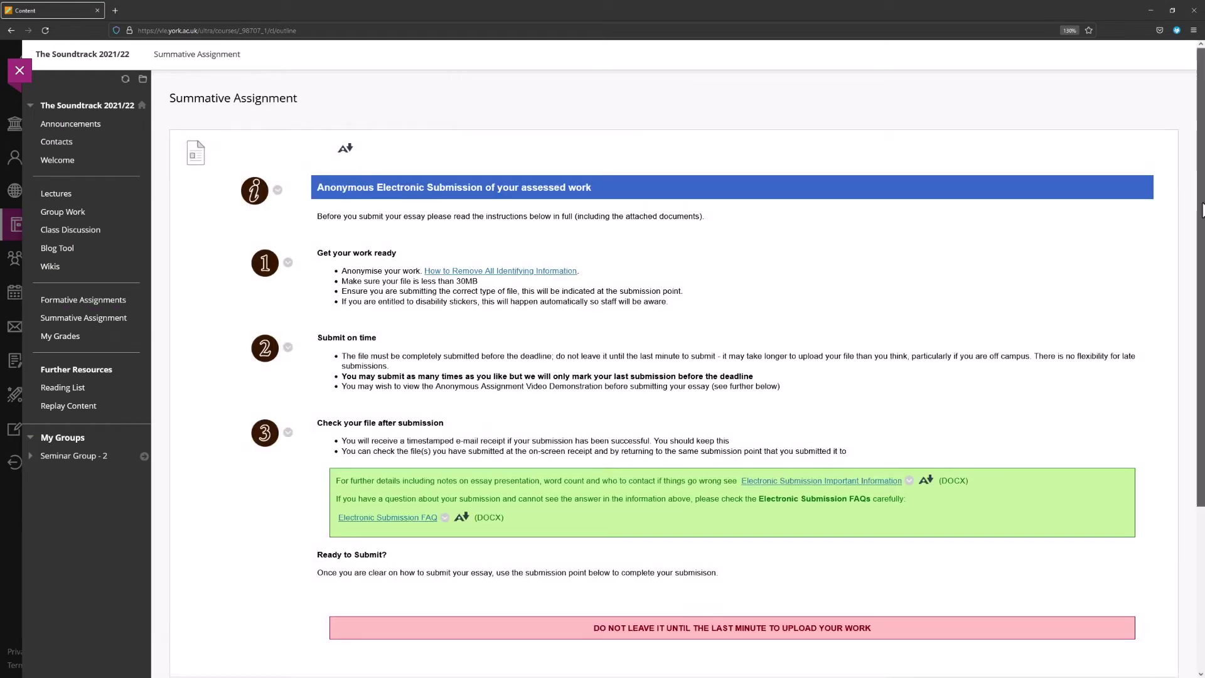
{"action": "scroll", "coordinate": [674, 358], "scroll_direction": "down", "scroll_amount": 3}
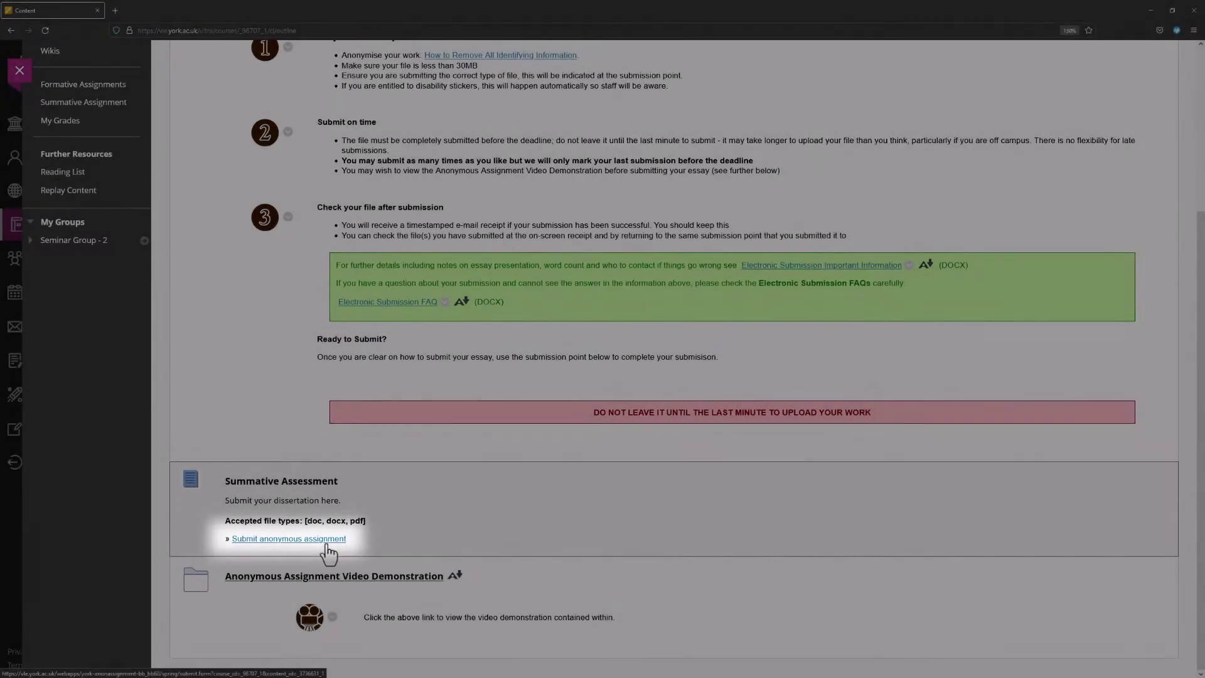
{"action": "left_click", "coordinate": [326, 541]}
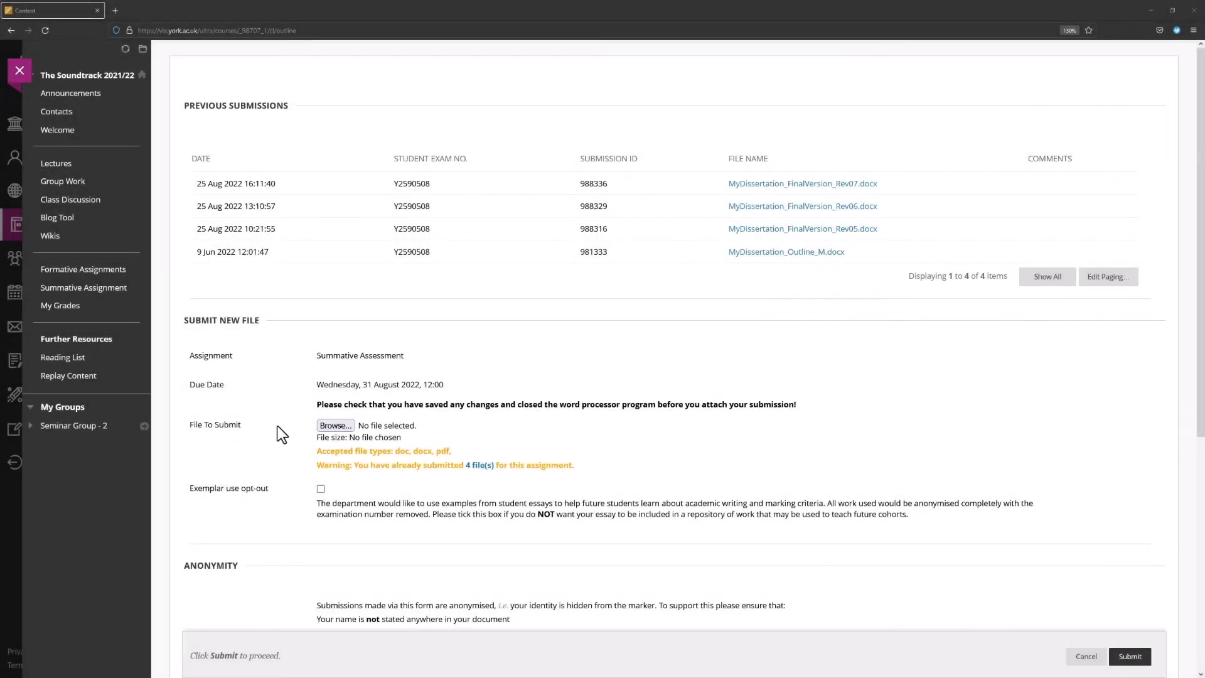
Step: Attach MyDissertation_FinalVersion_Rev08.docx from the File Upload dialog
{"action": "left_click", "coordinate": [334, 424]}
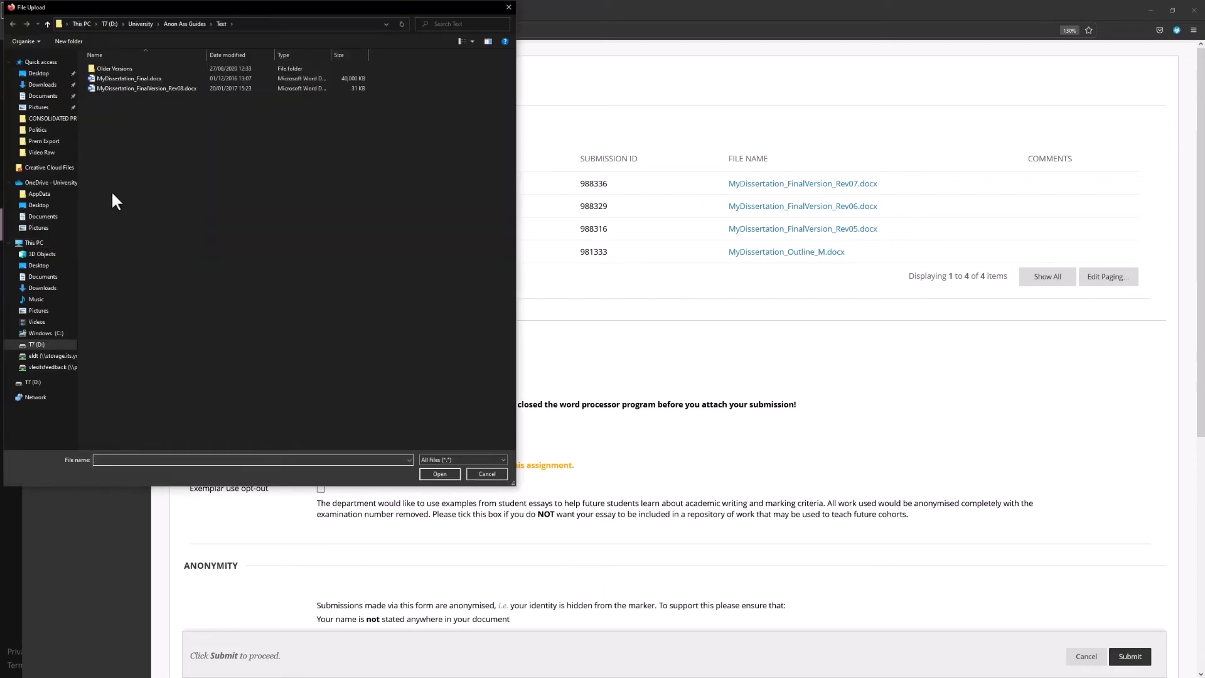
{"action": "left_click", "coordinate": [156, 87]}
{"action": "left_click", "coordinate": [450, 472]}
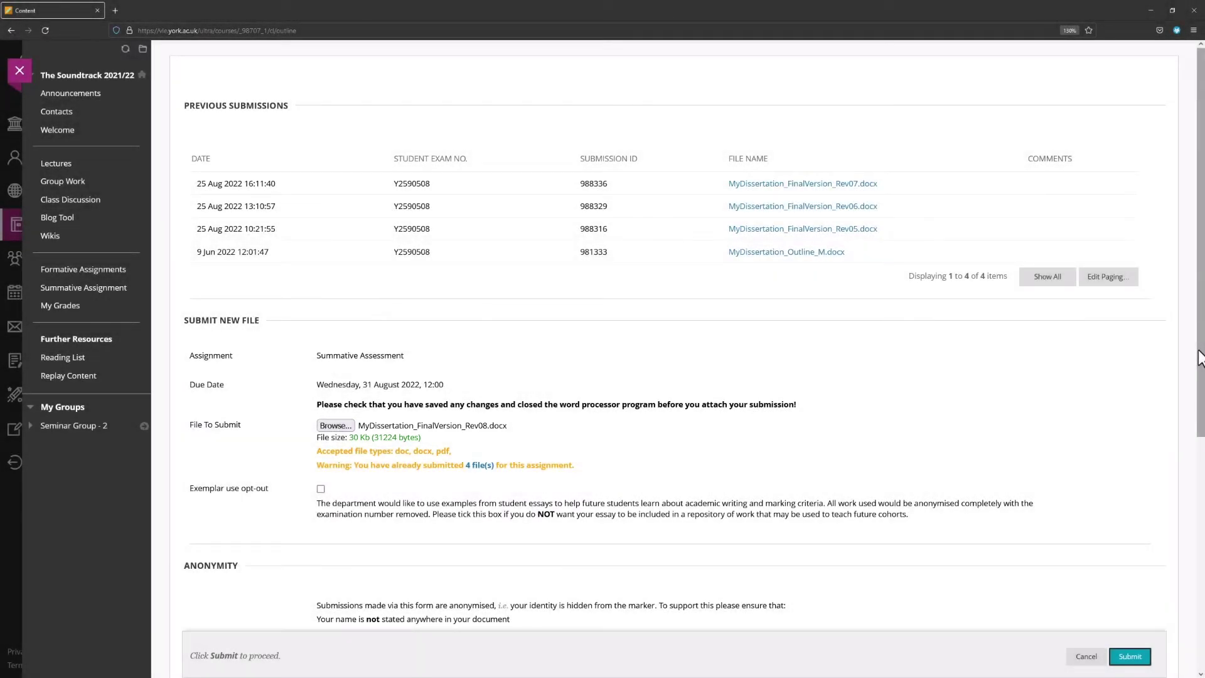
Step: Tick the anonymity and plagiarism confirmation boxes and submit the dissertation form
{"action": "scroll", "coordinate": [1199, 358], "scroll_direction": "down", "scroll_amount": 5}
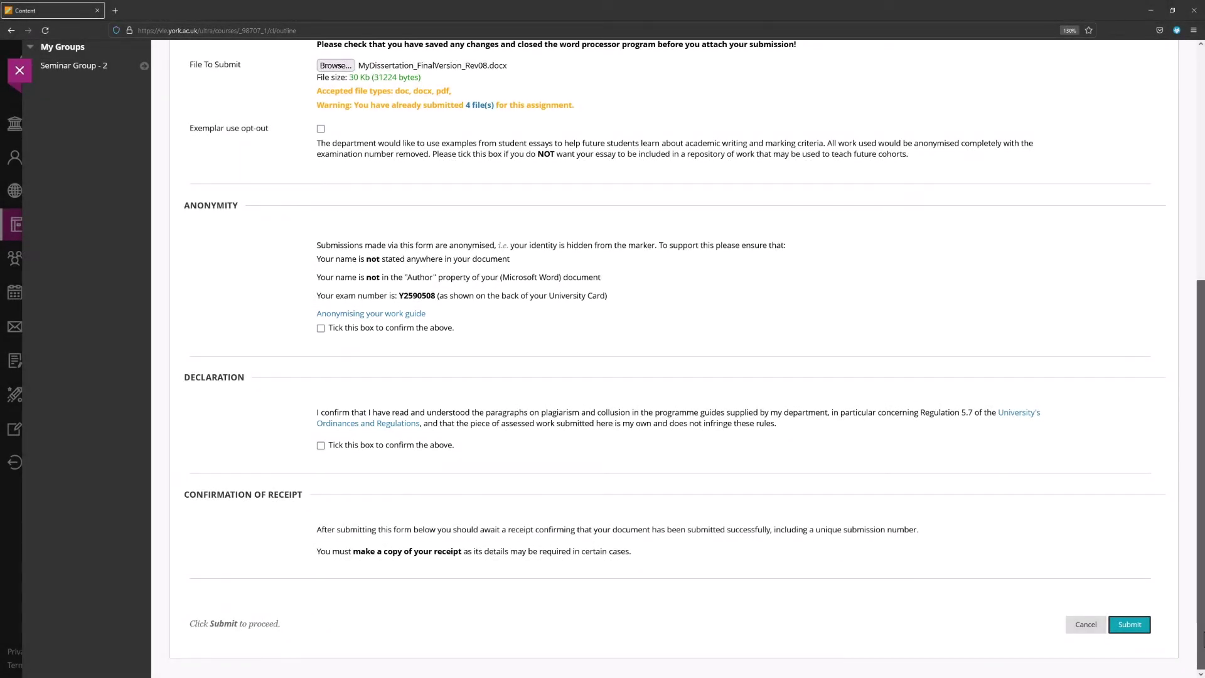
{"action": "left_click", "coordinate": [321, 445]}
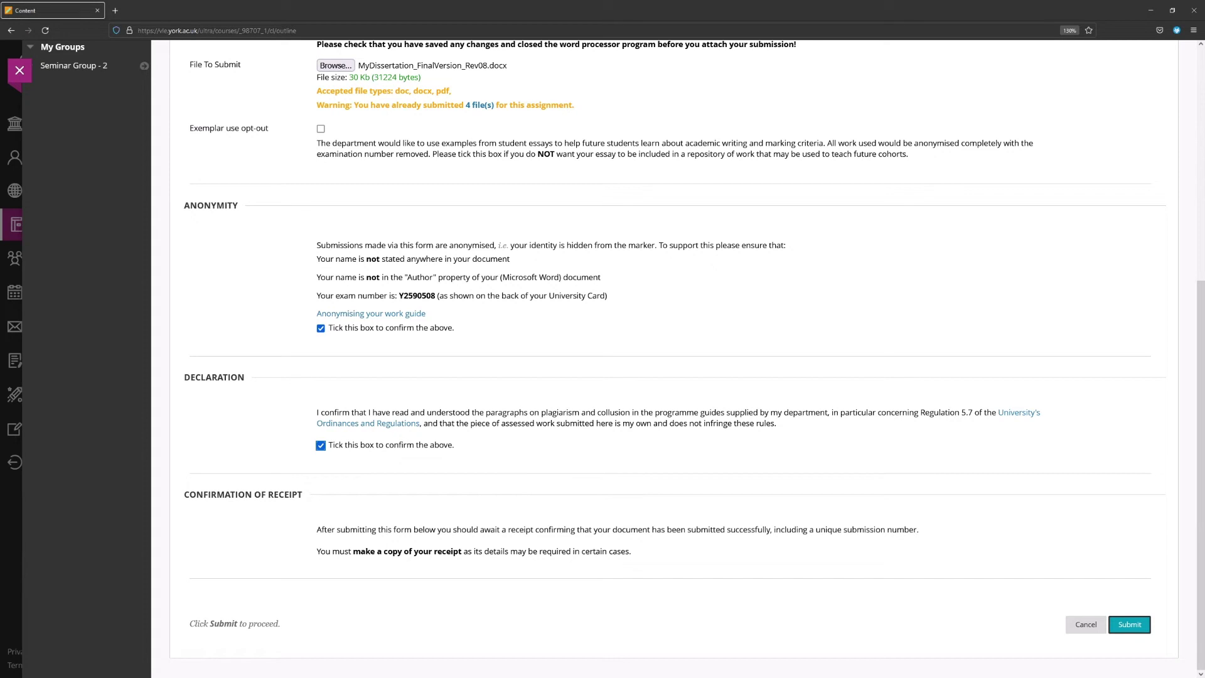
{"action": "key", "text": "Return"}
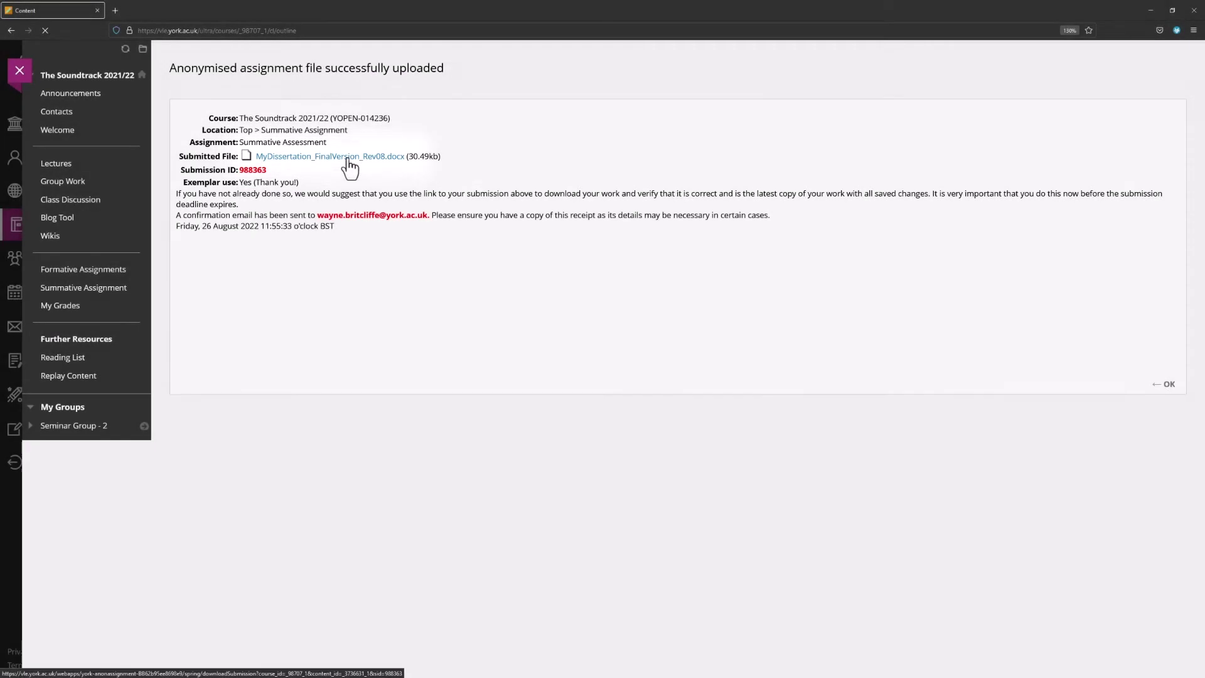
Step: Save a copy of the submitted Rev08 file from the receipt link to Downloads
{"action": "left_click", "coordinate": [345, 157]}
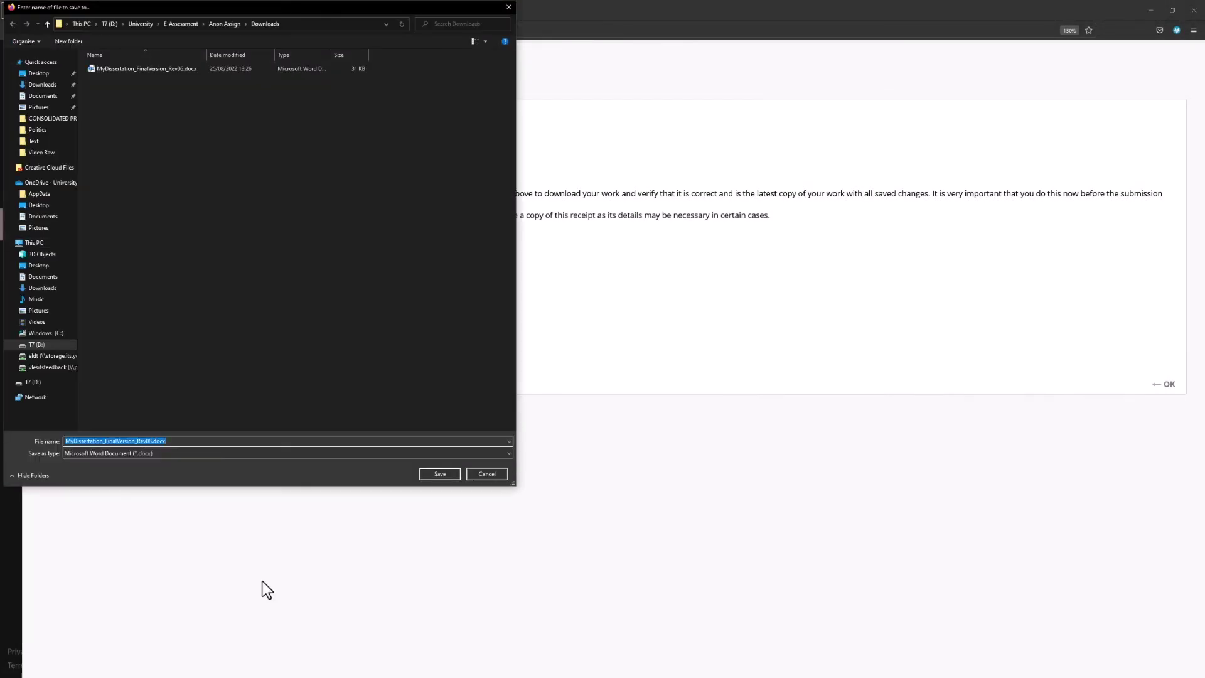
{"action": "left_click", "coordinate": [454, 474]}
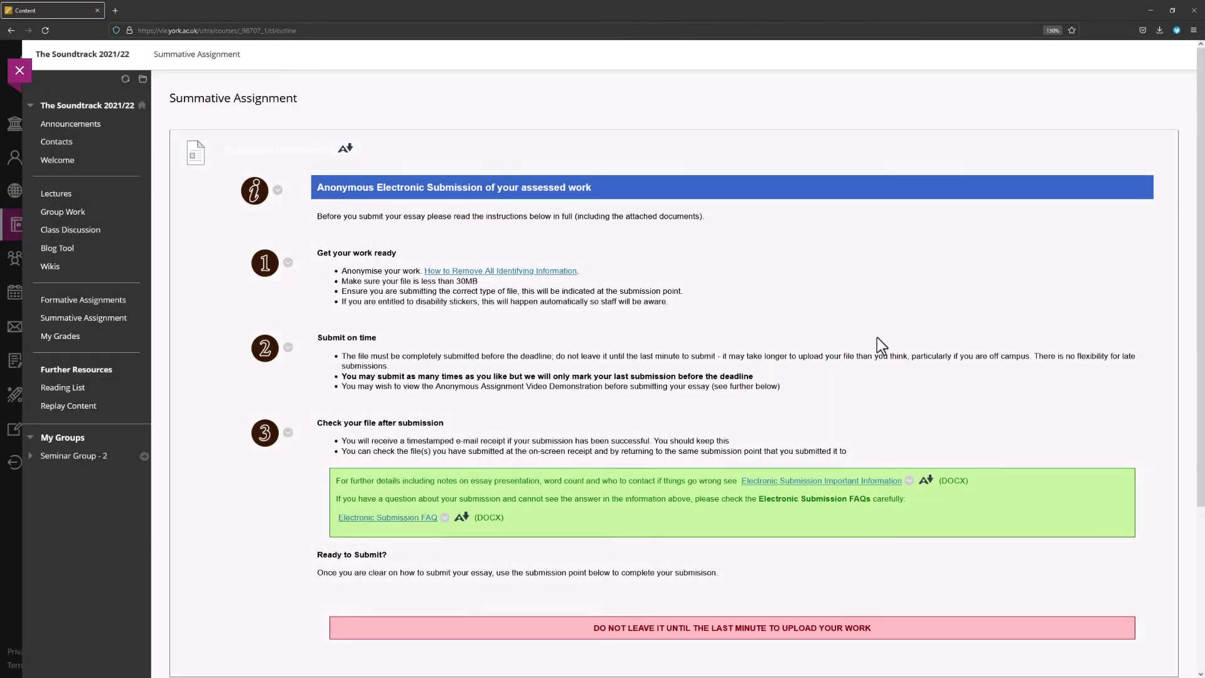
Step: Reopen Submit anonymous assignment to show the Rev08 upload receipt again
{"action": "scroll", "coordinate": [1192, 244], "scroll_direction": "down", "scroll_amount": 3}
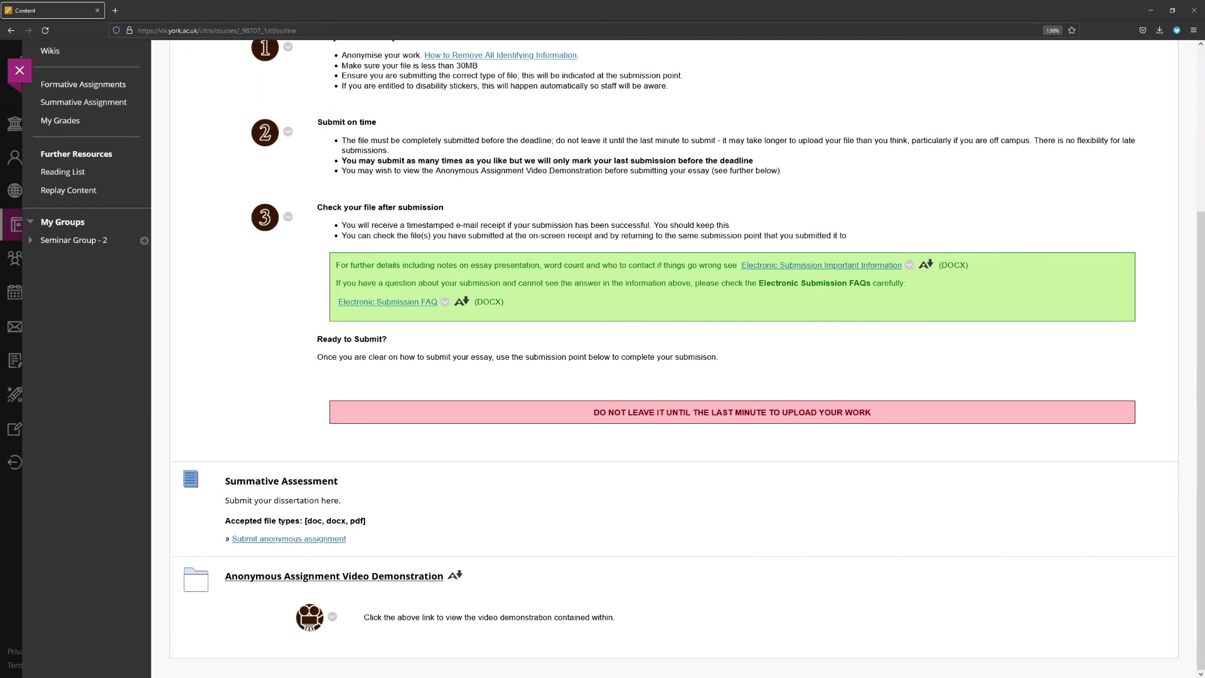
{"action": "left_click", "coordinate": [235, 540]}
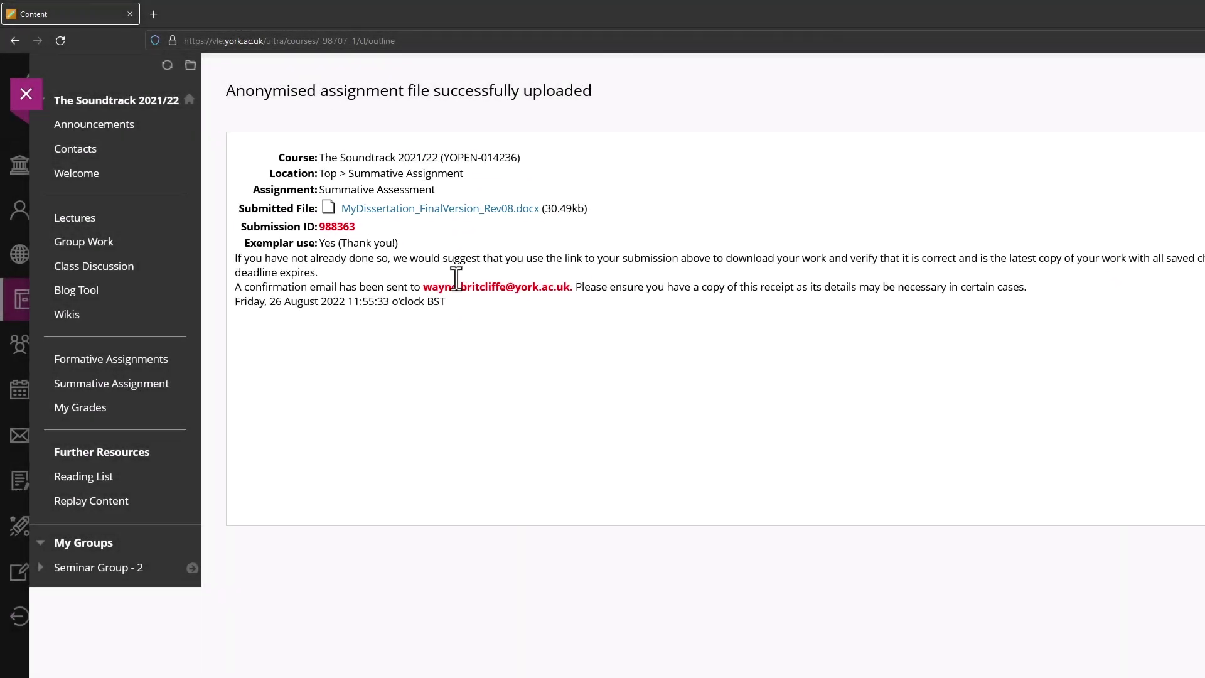
Step: Download the submitted Rev08 file again and open it from Firefox downloads to verify it
{"action": "left_click", "coordinate": [464, 213]}
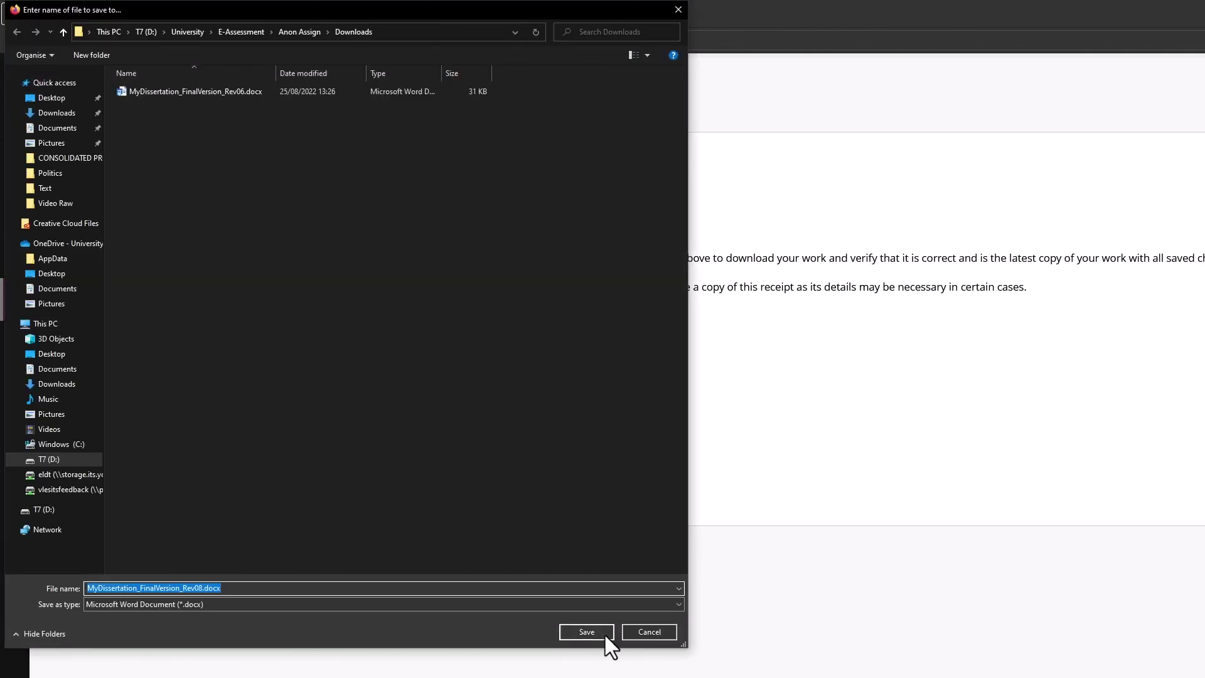
{"action": "left_click", "coordinate": [605, 628]}
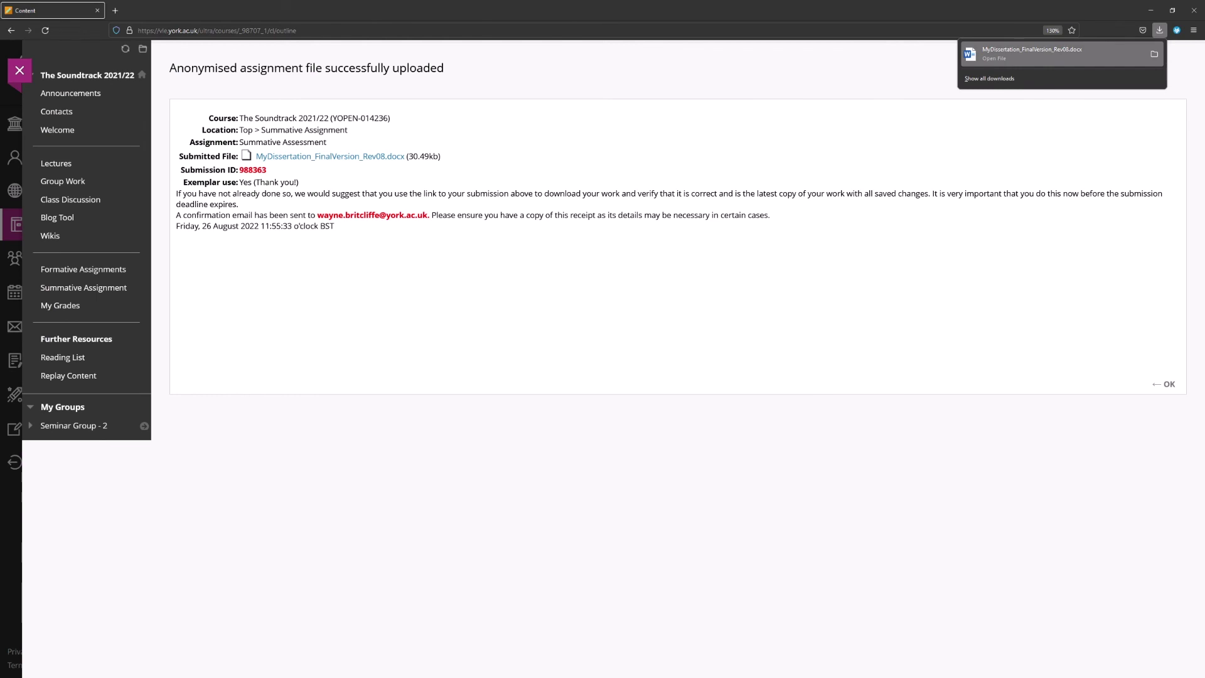
{"action": "left_click", "coordinate": [1061, 53]}
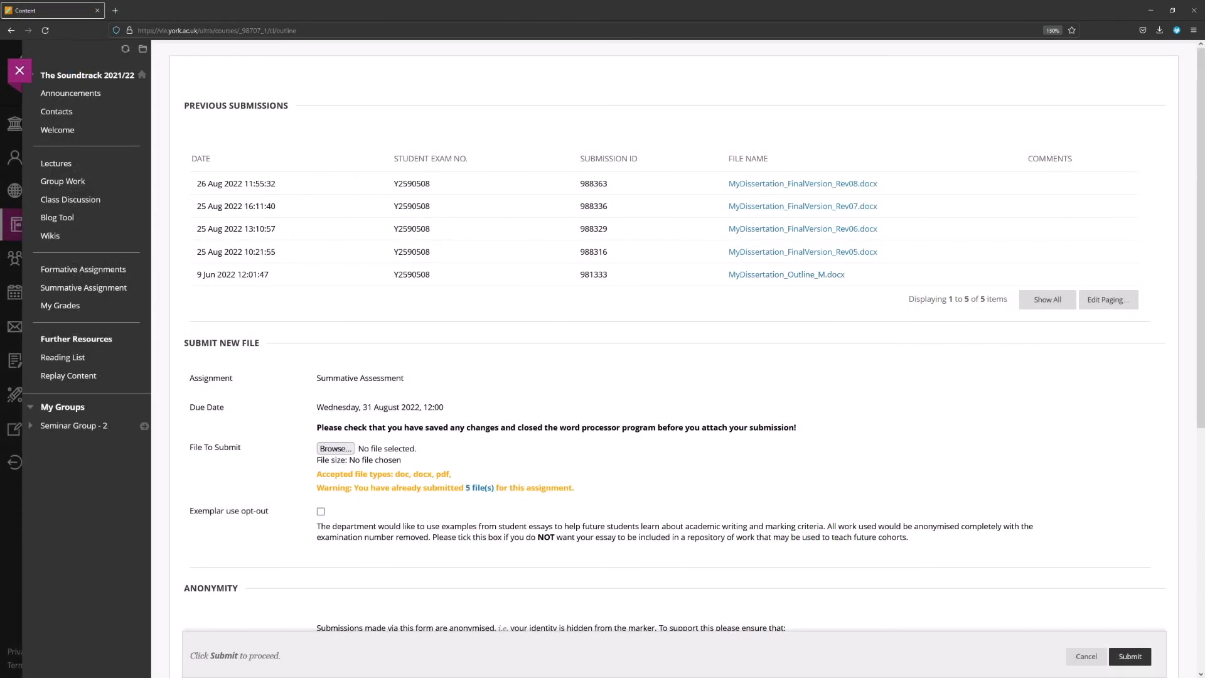
Step: Reattach Rev08, submit without the confirmation ticks, and dismiss the submission-failed alert
{"action": "left_click", "coordinate": [335, 448]}
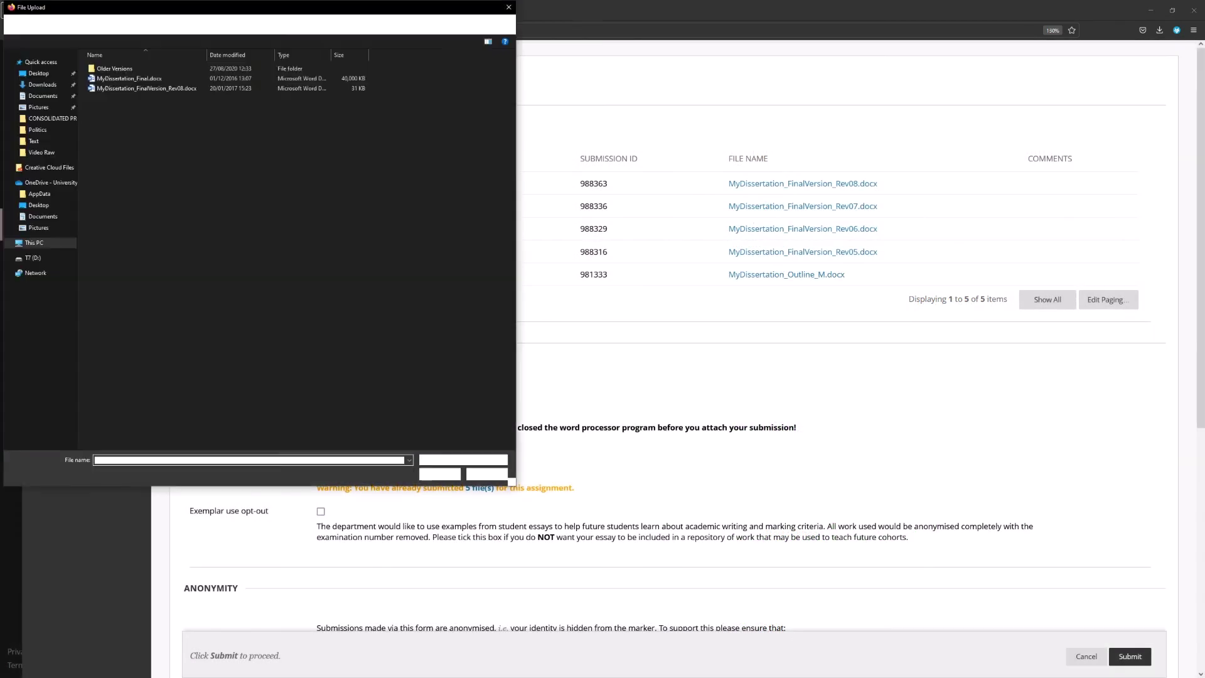
{"action": "left_click", "coordinate": [154, 85]}
{"action": "left_click", "coordinate": [438, 473]}
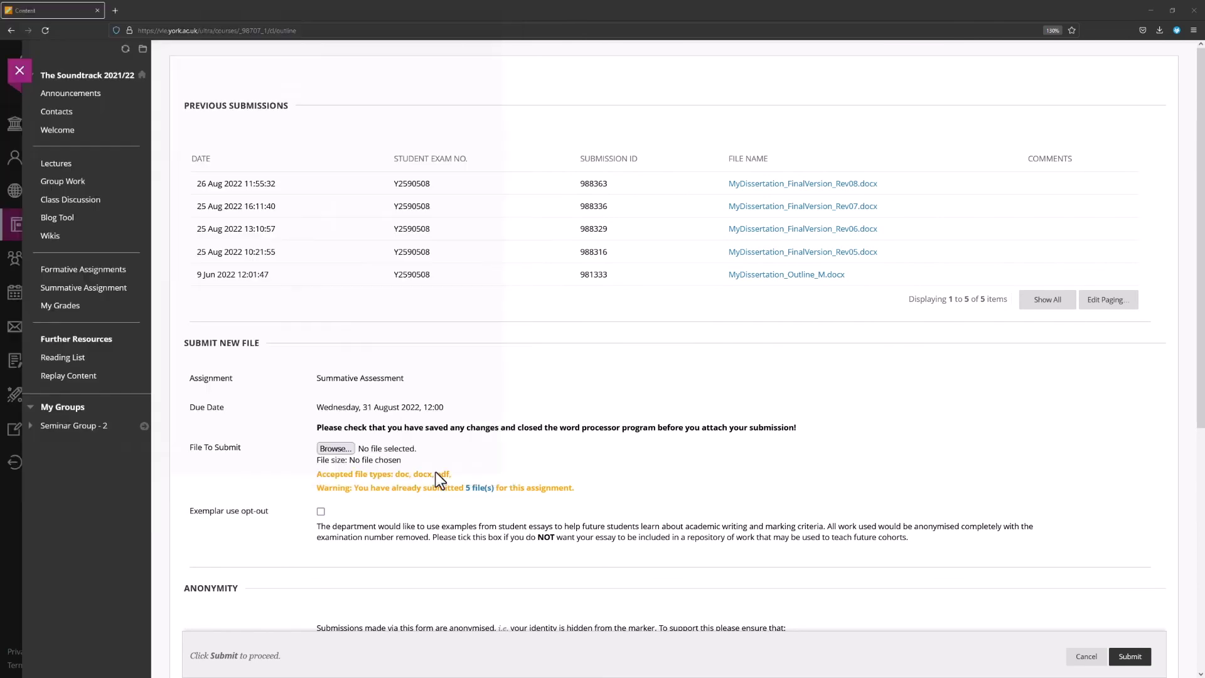
{"action": "left_click", "coordinate": [1124, 658]}
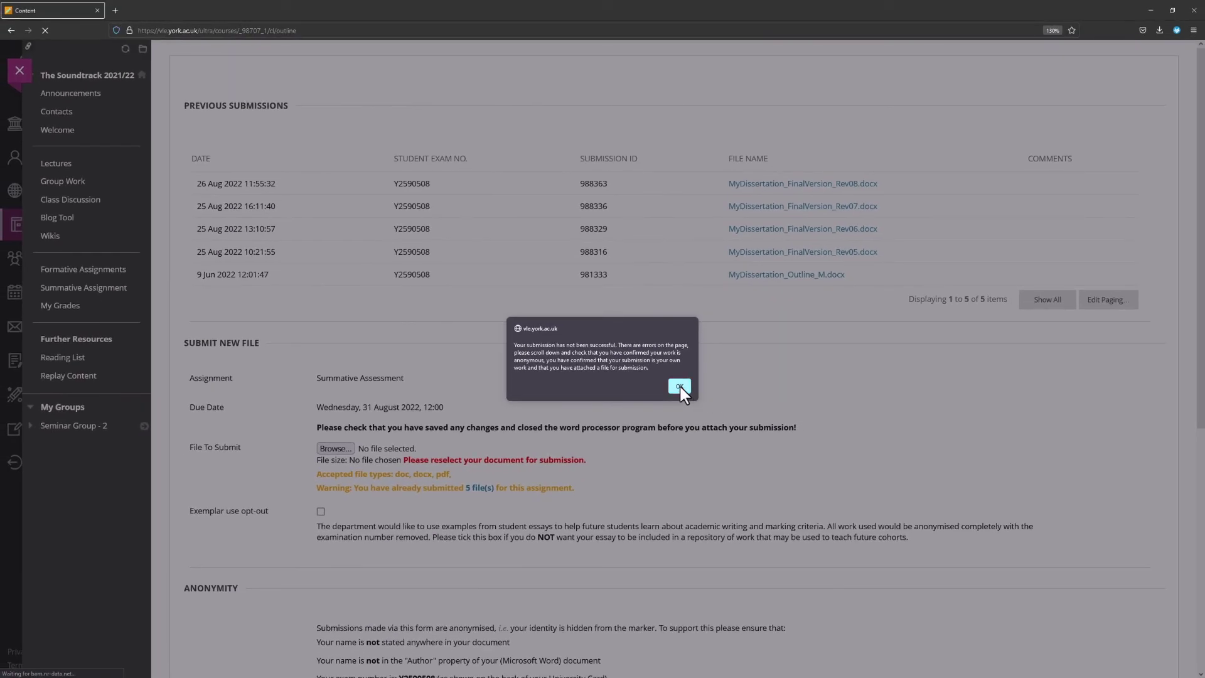
{"action": "left_click", "coordinate": [680, 387]}
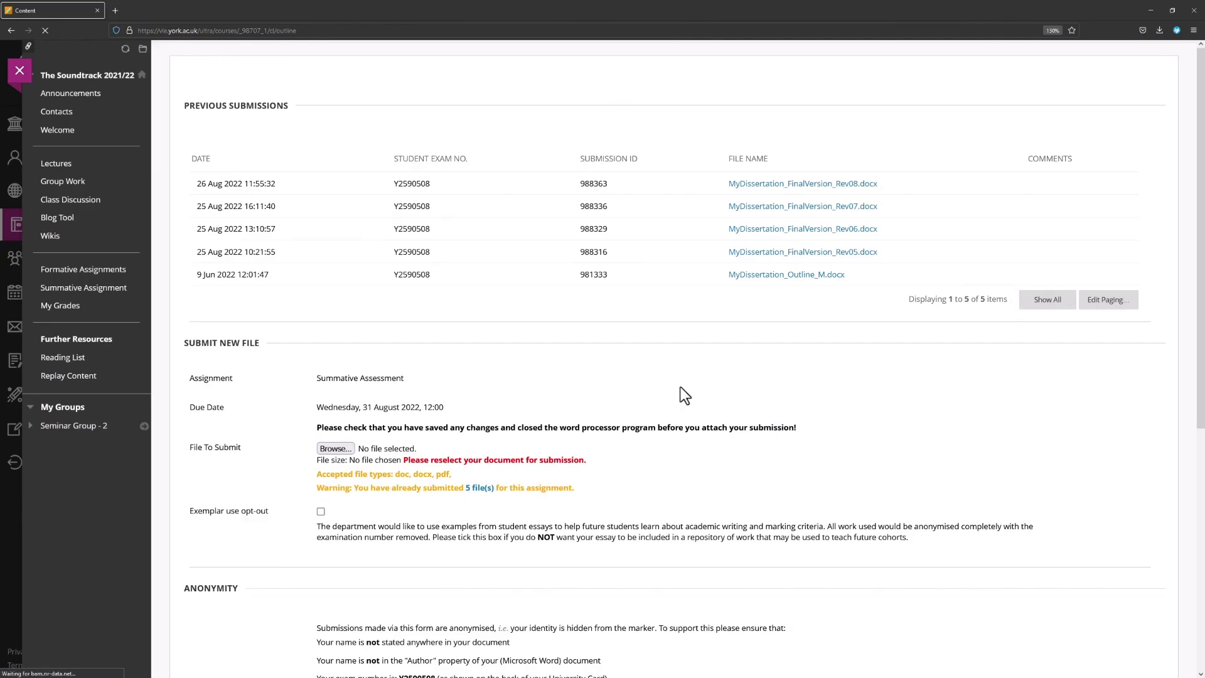